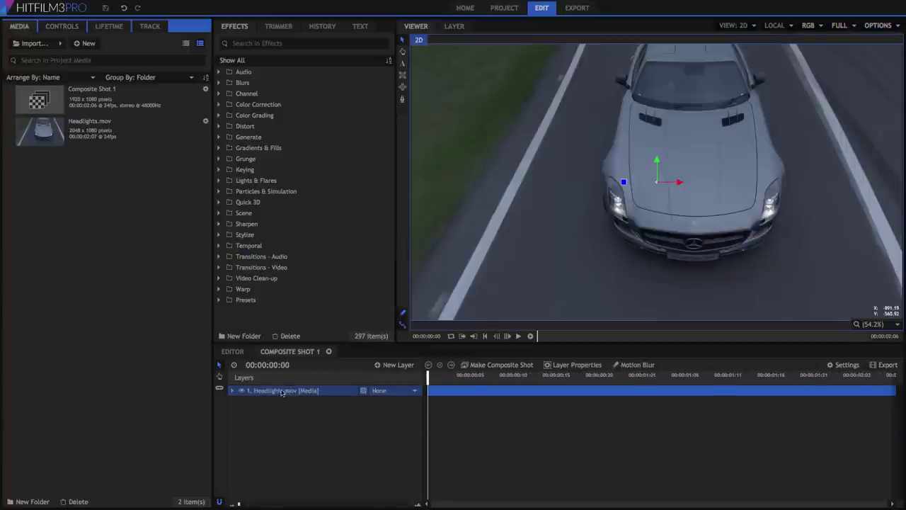
# Expand the Headlights.mov layer to show its Tracks, Masks, Effects and Transform properties
pyautogui.click(233, 391)
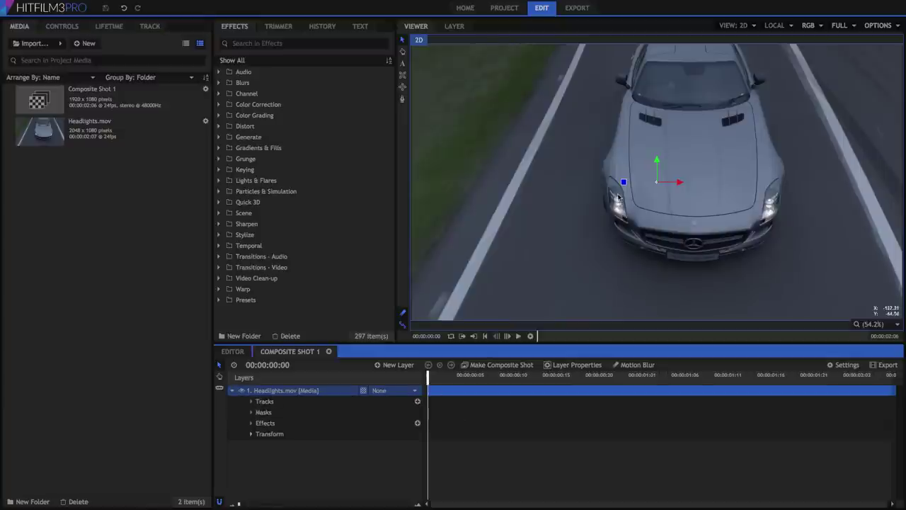
# Add a tracker to Headlights.mov and enlarge its tracking box around the left headlight
pyautogui.click(417, 403)
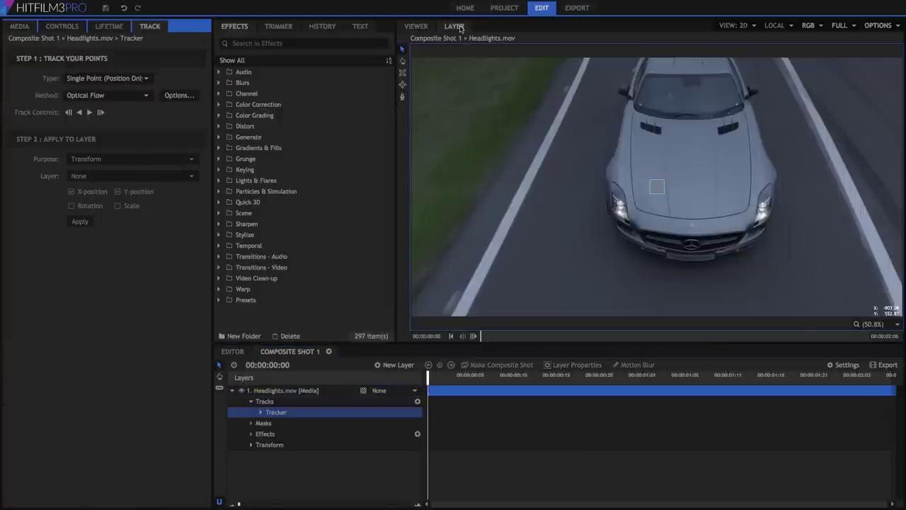
pyautogui.click(654, 188)
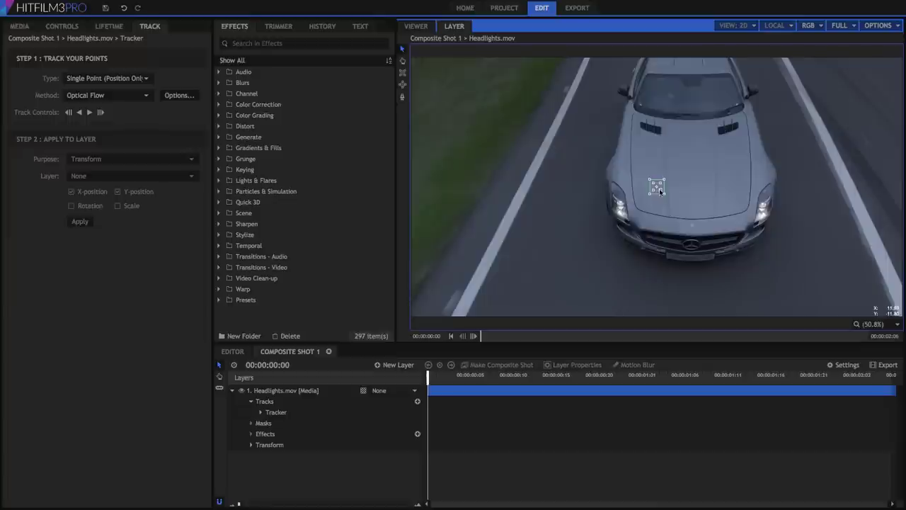
pyautogui.moveTo(664, 193); pyautogui.dragTo(673, 202)
pyautogui.moveTo(658, 192); pyautogui.dragTo(621, 209)
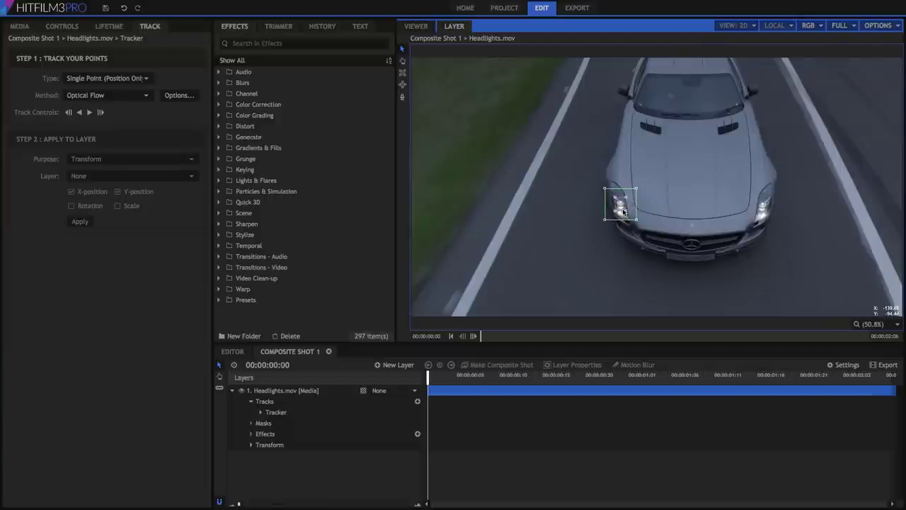
pyautogui.click(622, 210)
pyautogui.moveTo(636, 222); pyautogui.dragTo(639, 227)
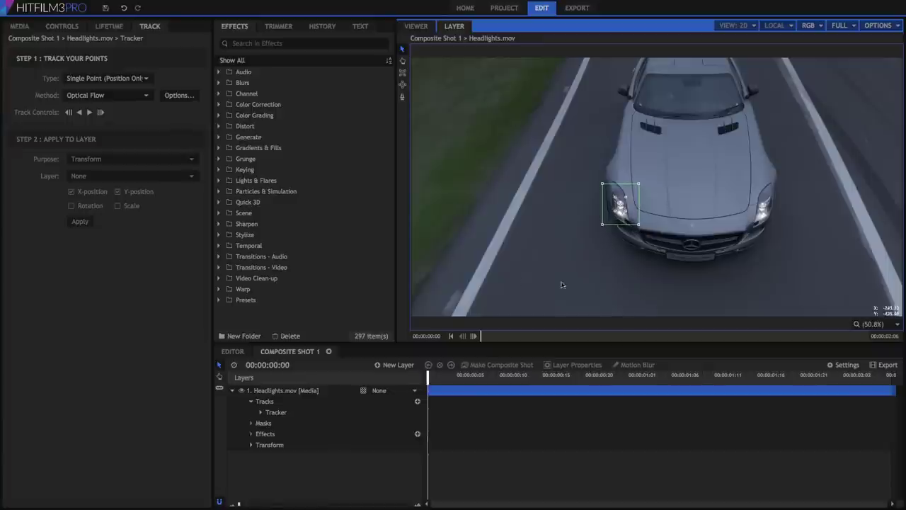
pyautogui.moveTo(427, 378); pyautogui.dragTo(370, 379)
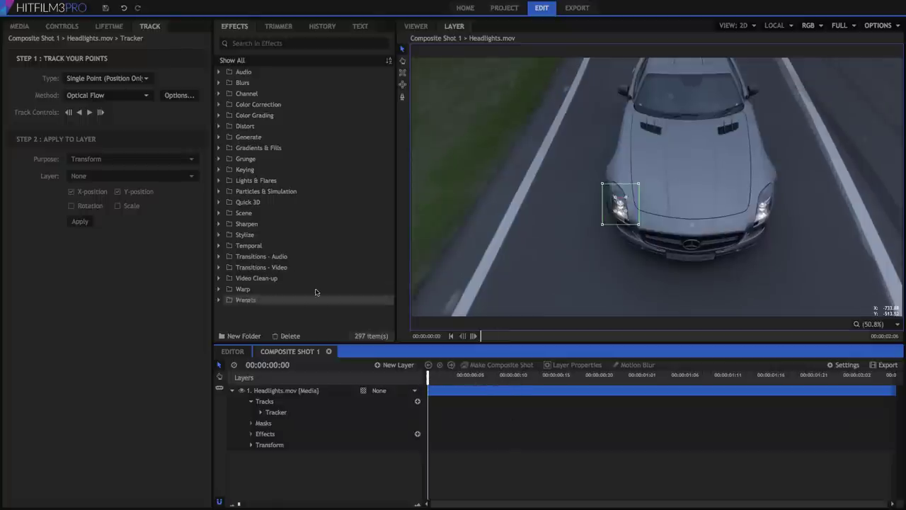
# Track the left headlight forward through the clip, then scrub back to 00:00:00:00
pyautogui.click(90, 113)
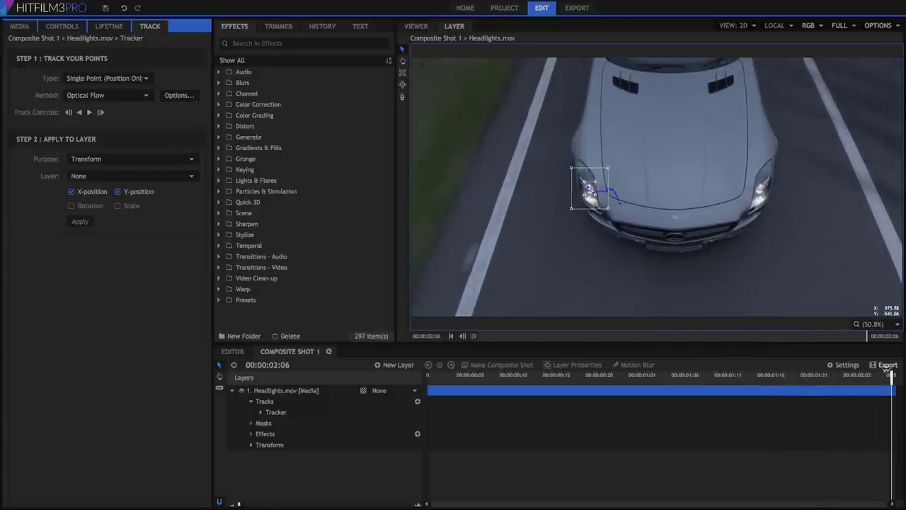
pyautogui.click(797, 374)
pyautogui.moveTo(698, 376); pyautogui.dragTo(428, 376)
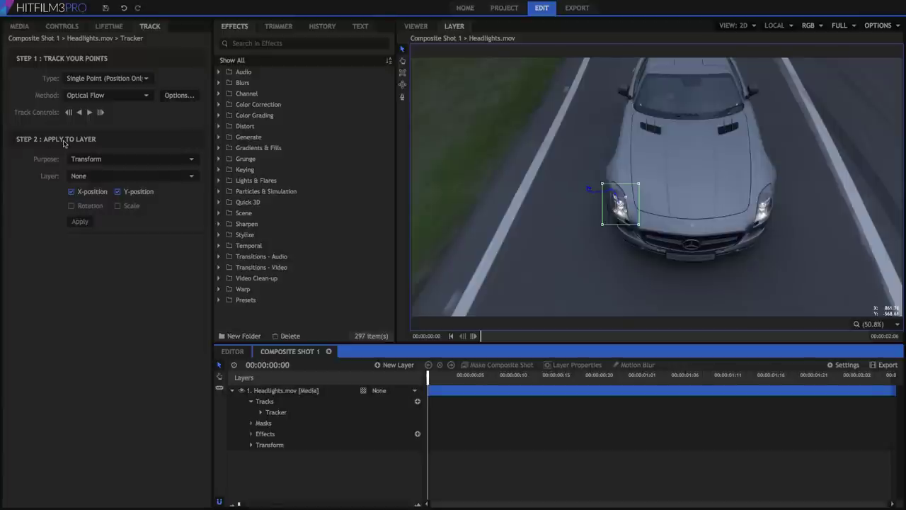
# Add a new point layer and rename it Tracking
pyautogui.click(393, 364)
pyautogui.click(387, 430)
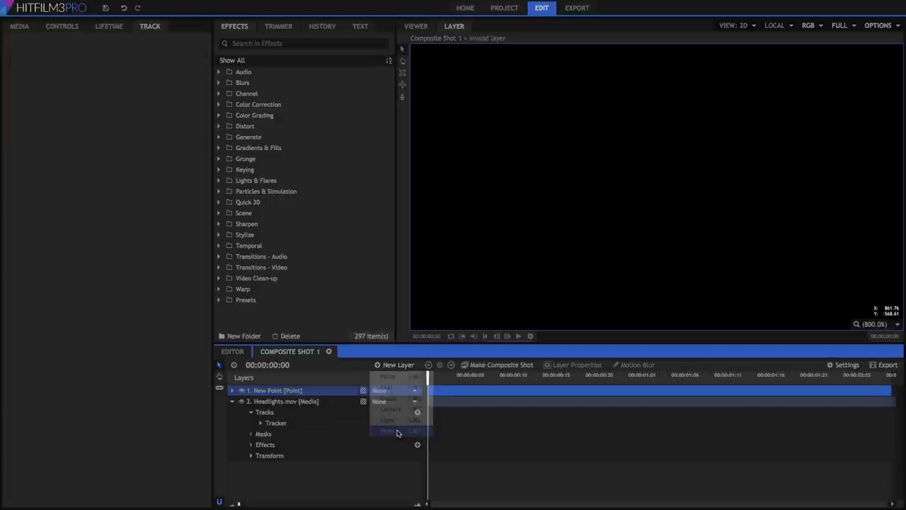
pyautogui.rightClick(276, 393)
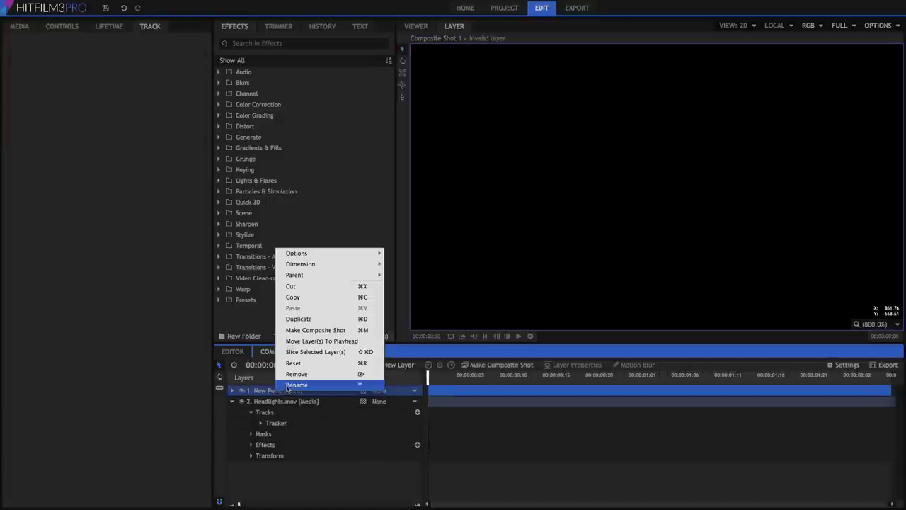
pyautogui.click(296, 384)
pyautogui.write('Tricking')
pyautogui.press('Return')
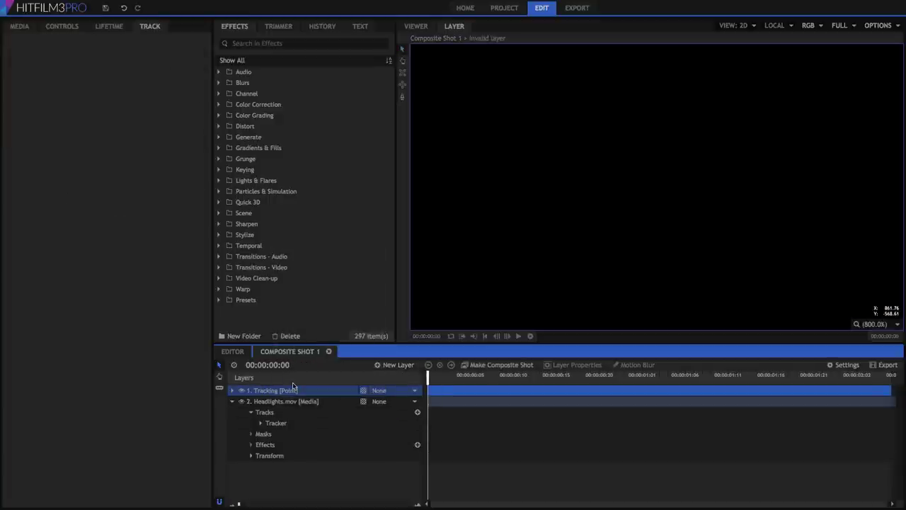
# Set the headlight tracker's Step 2 target layer to the Tracking point layer
pyautogui.click(278, 423)
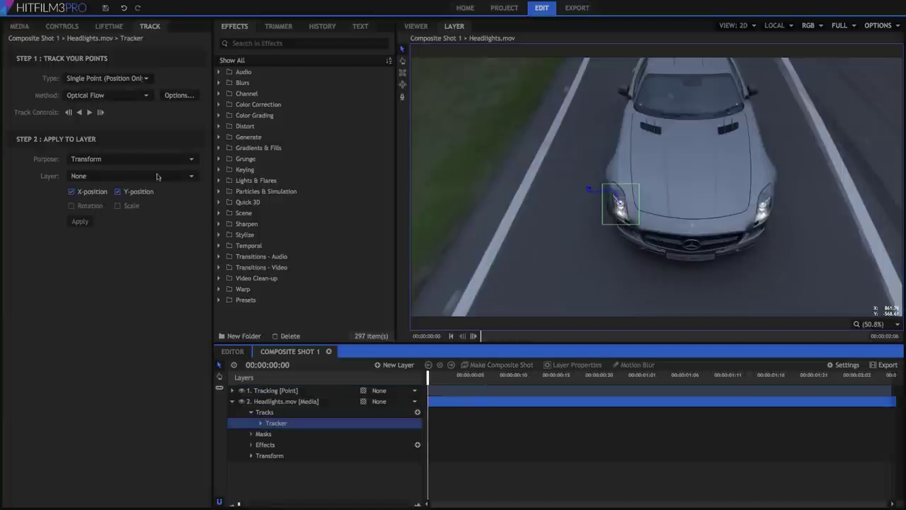
pyautogui.click(153, 28)
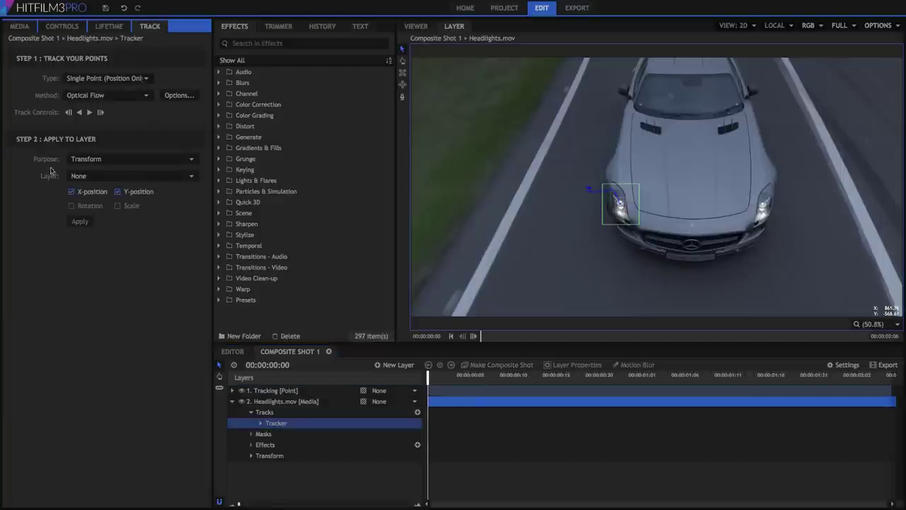
pyautogui.click(82, 176)
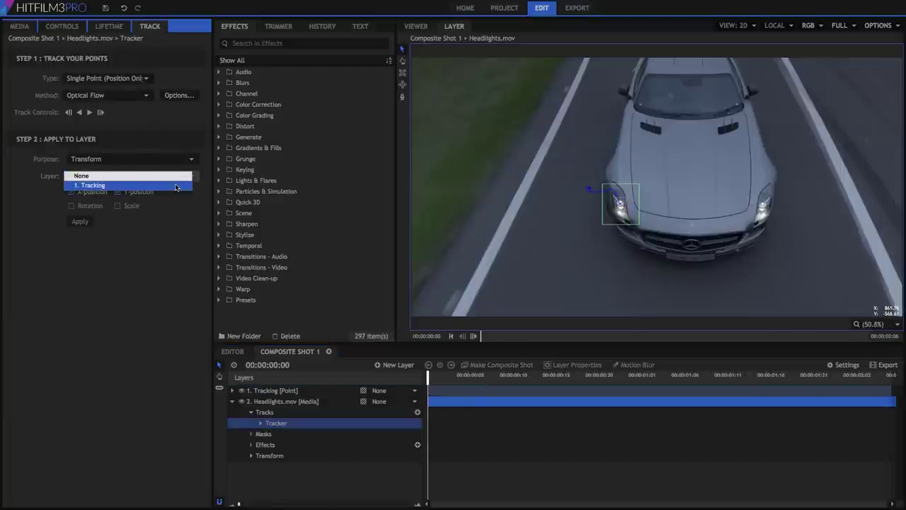
pyautogui.click(175, 185)
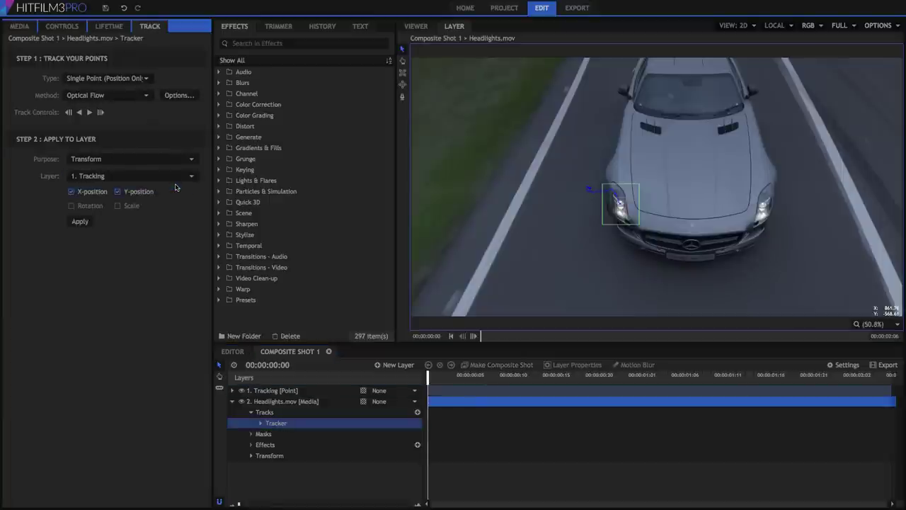
# Select the Tracking point layer in the composite viewer and play the clip to check it
pyautogui.click(416, 26)
pyautogui.click(272, 390)
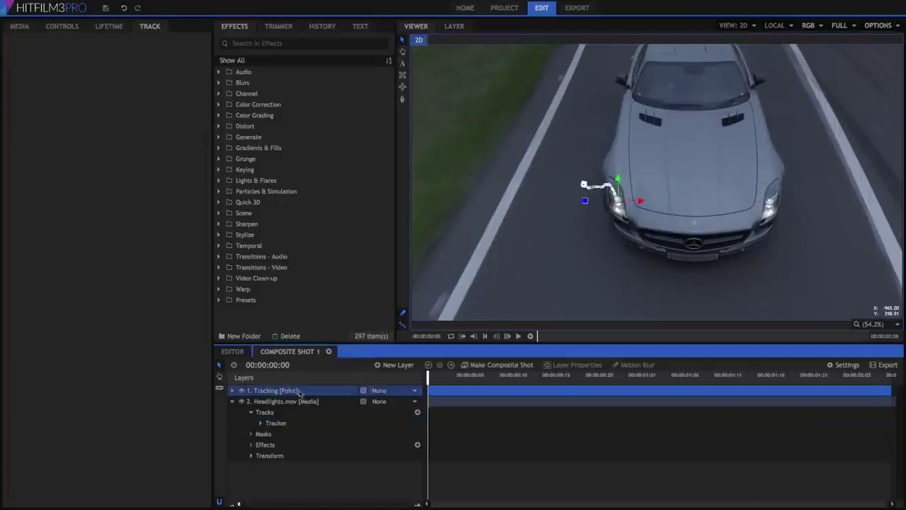
pyautogui.click(518, 336)
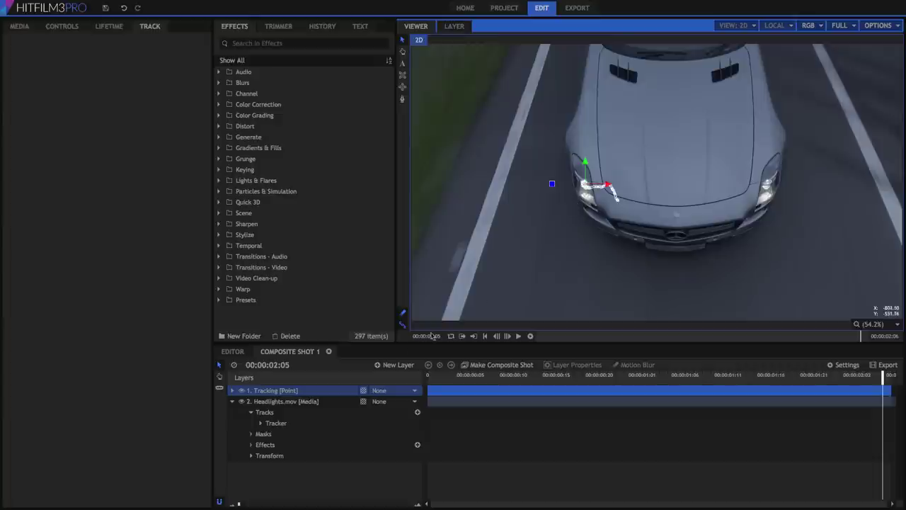
# Add a new grade layer with the Light Flares effect applied
pyautogui.click(395, 365)
pyautogui.click(390, 399)
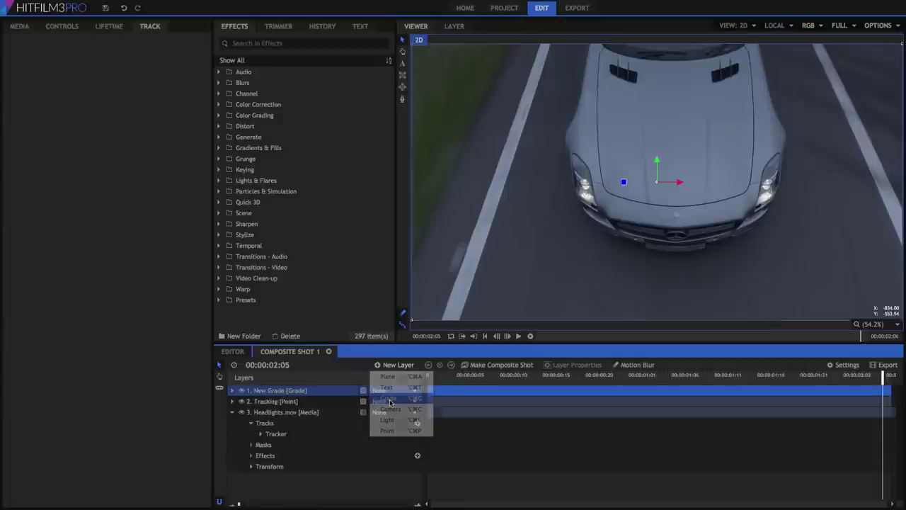
pyautogui.click(220, 181)
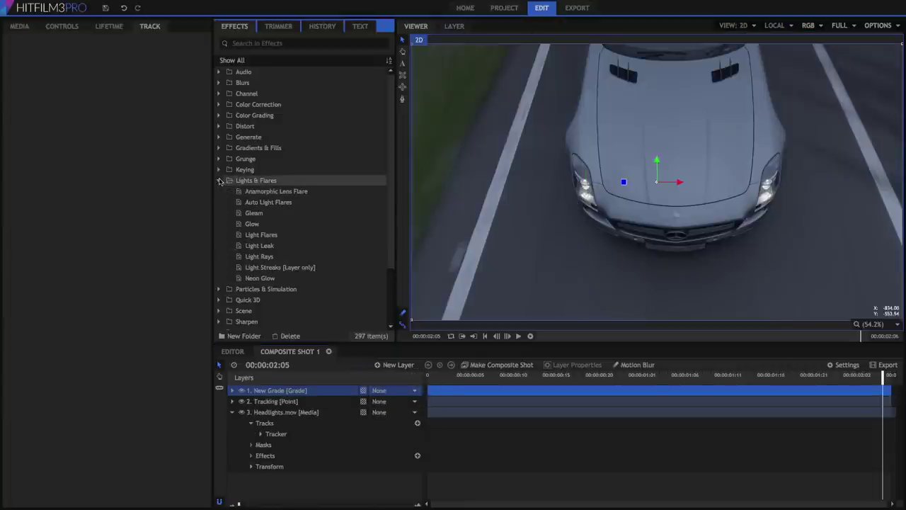
pyautogui.moveTo(292, 234); pyautogui.dragTo(281, 394)
pyautogui.doubleClick(288, 435)
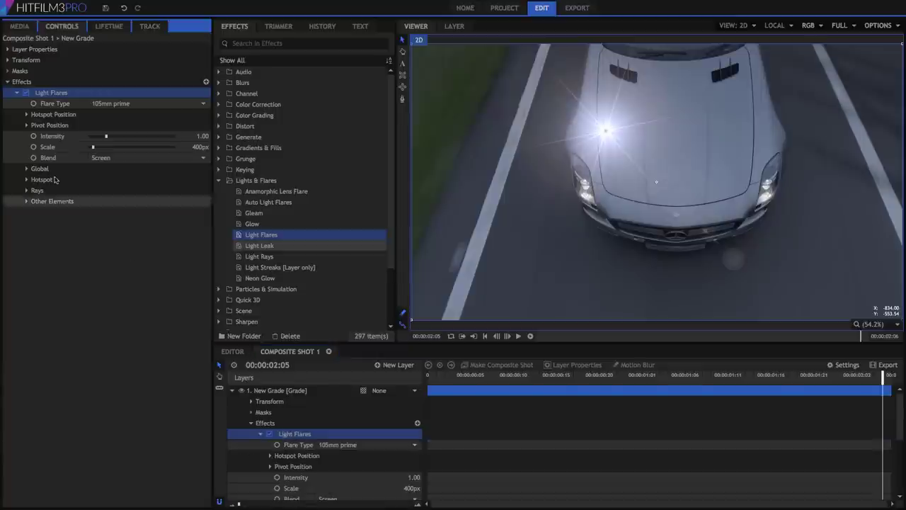
# Link the flare's hotspot to the Tracking layer, entering center offsets -100 X and 0 Y
pyautogui.click(26, 115)
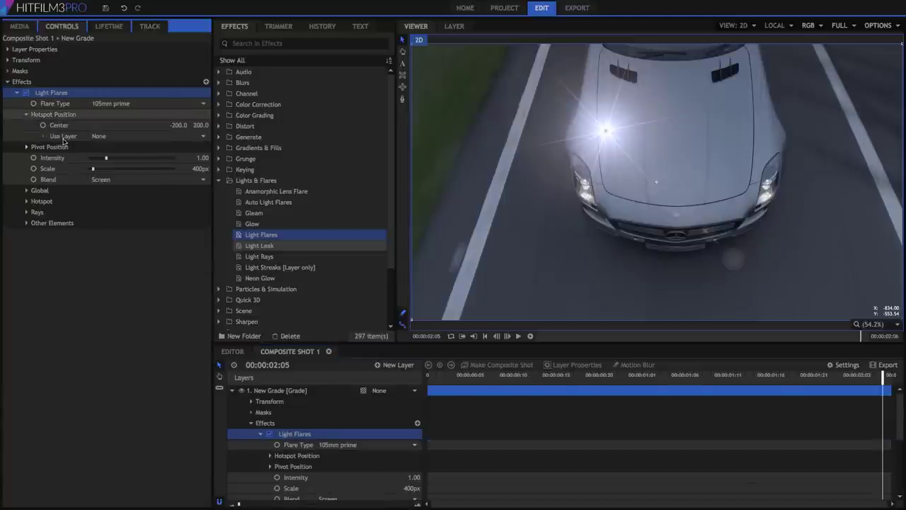
pyautogui.click(176, 138)
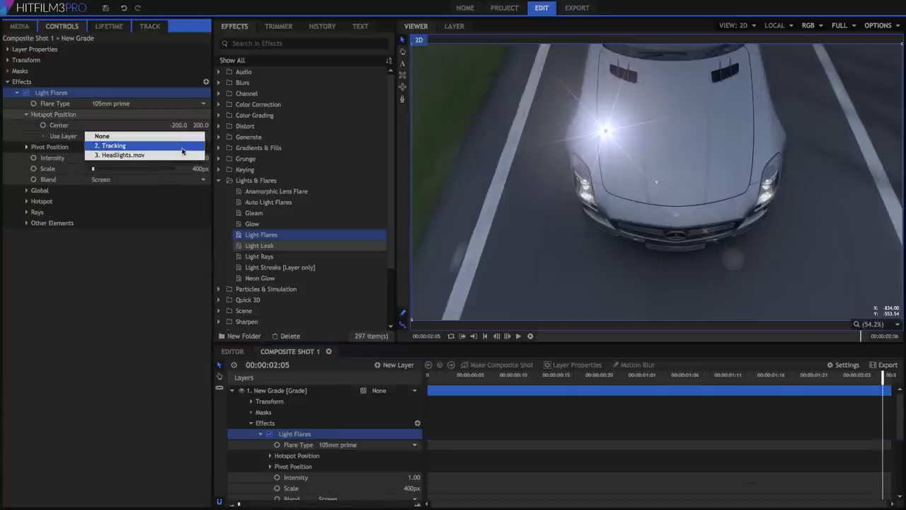
pyautogui.click(113, 145)
pyautogui.click(178, 126)
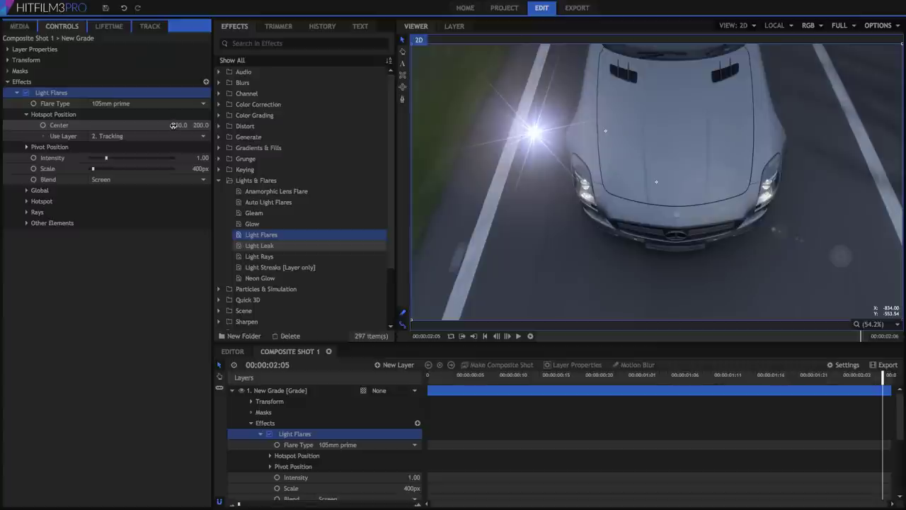
pyautogui.write('-100')
pyautogui.press('Tab')
pyautogui.write('0')
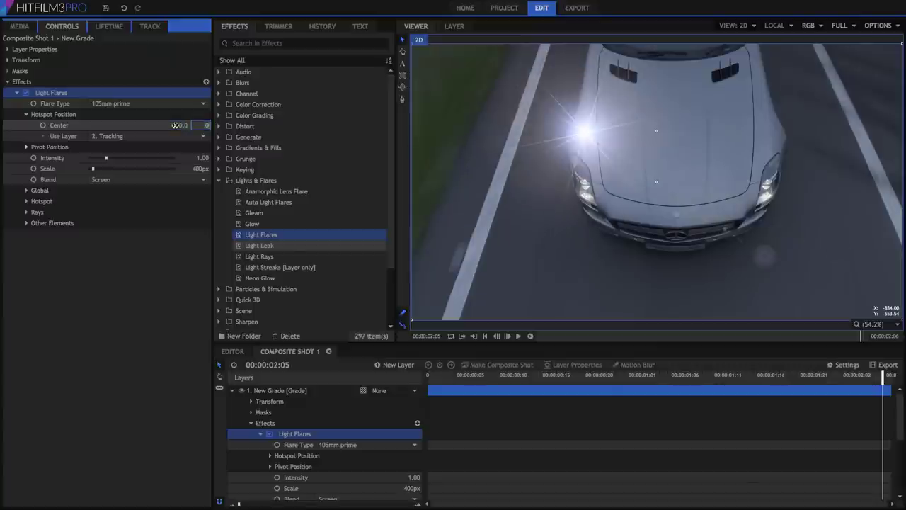
pyautogui.press('Tab')
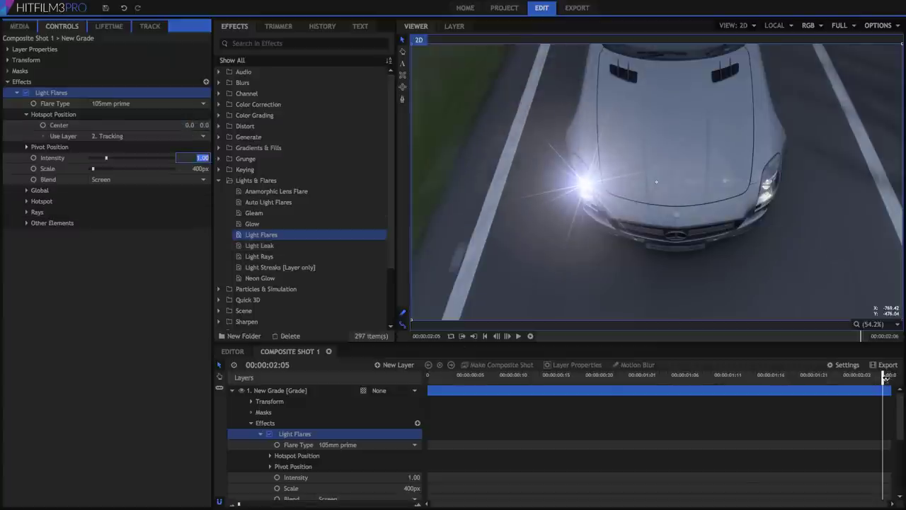
# Change the flare type to Digital Blocks and play the clip from the start
pyautogui.moveTo(884, 378); pyautogui.dragTo(428, 377)
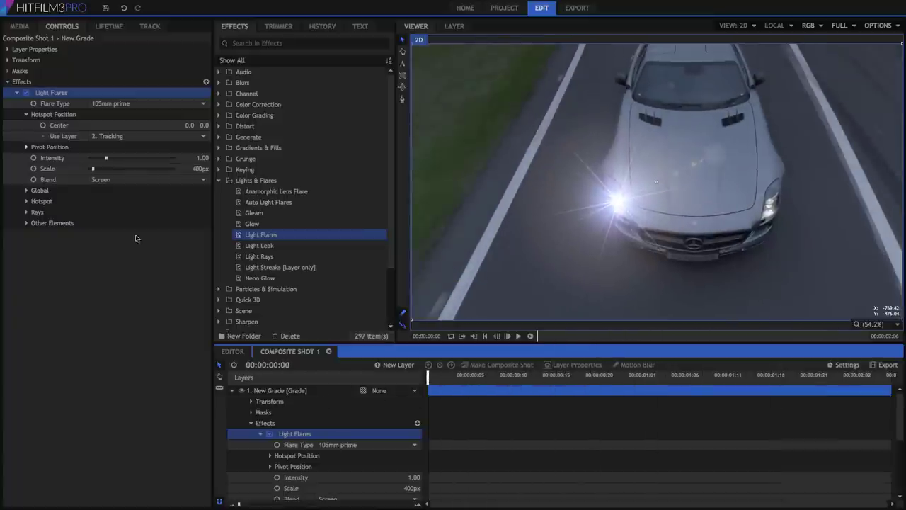
pyautogui.click(148, 103)
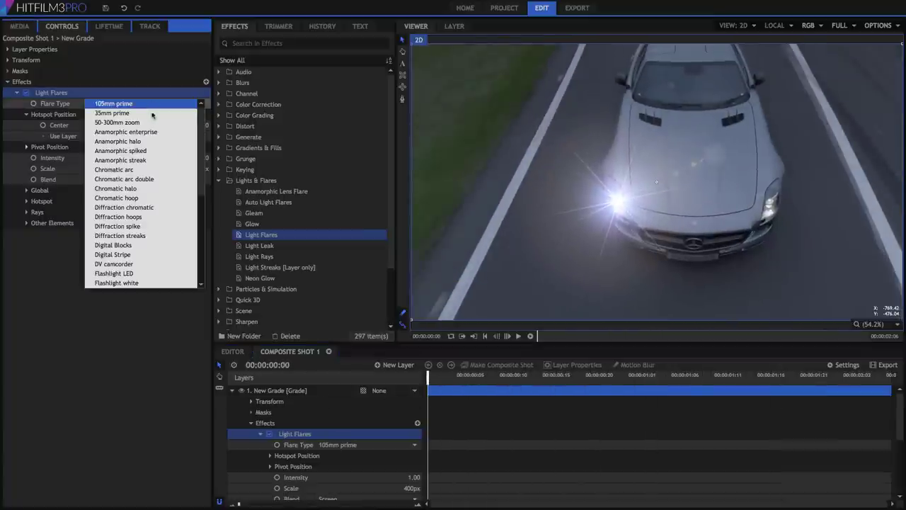
pyautogui.click(113, 245)
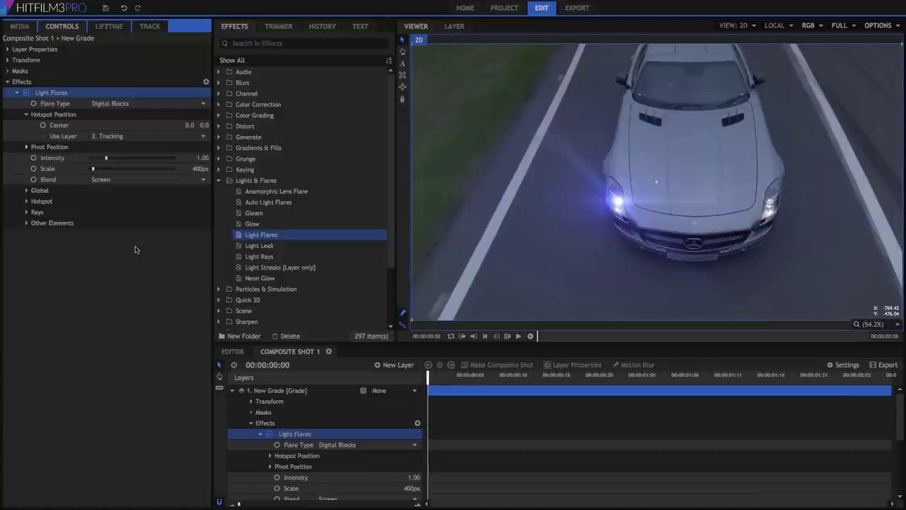
pyautogui.click(517, 336)
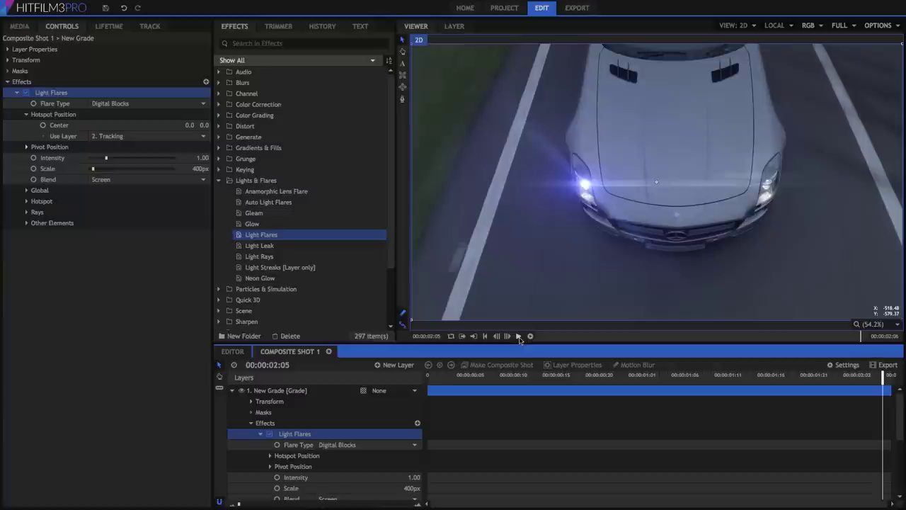
# Collapse the New Grade layer, add a second tracker to Headlights.mov, and start renaming it
pyautogui.click(232, 390)
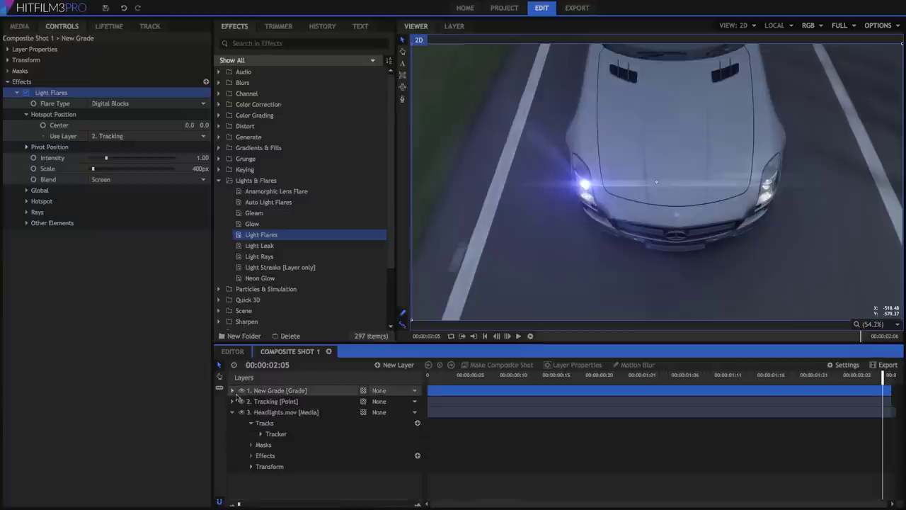
pyautogui.click(417, 423)
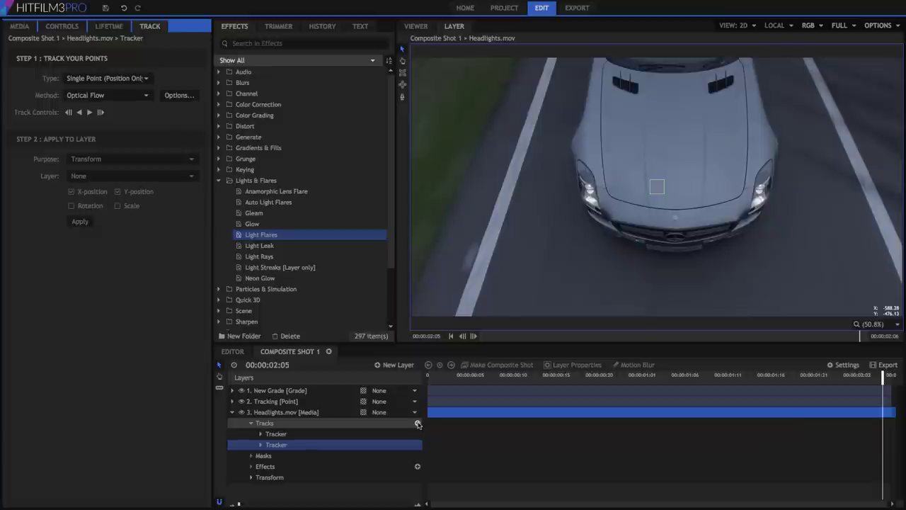
pyautogui.rightClick(299, 450)
pyautogui.click(314, 441)
# Name the tracker Stabilize, place its point on the left headlight, and switch to Double Points
pyautogui.write('Sta')
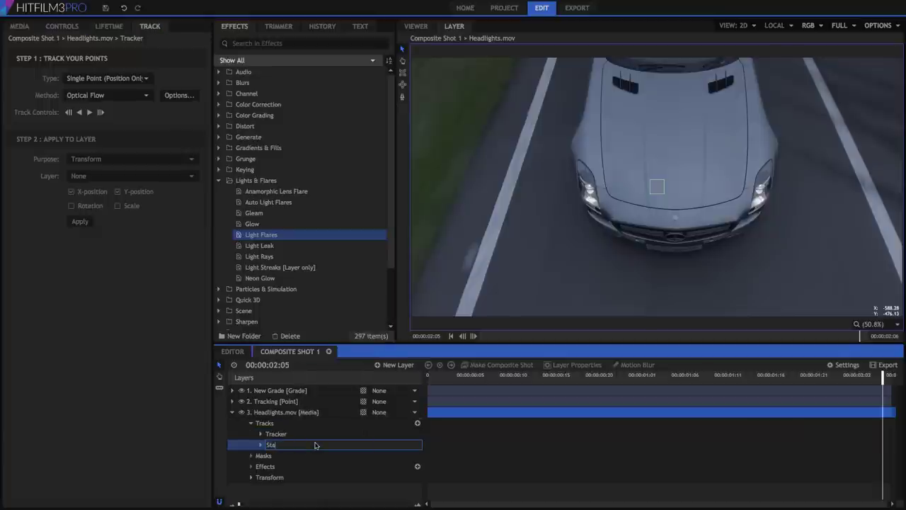
pyautogui.write('bilize')
pyautogui.press('Return')
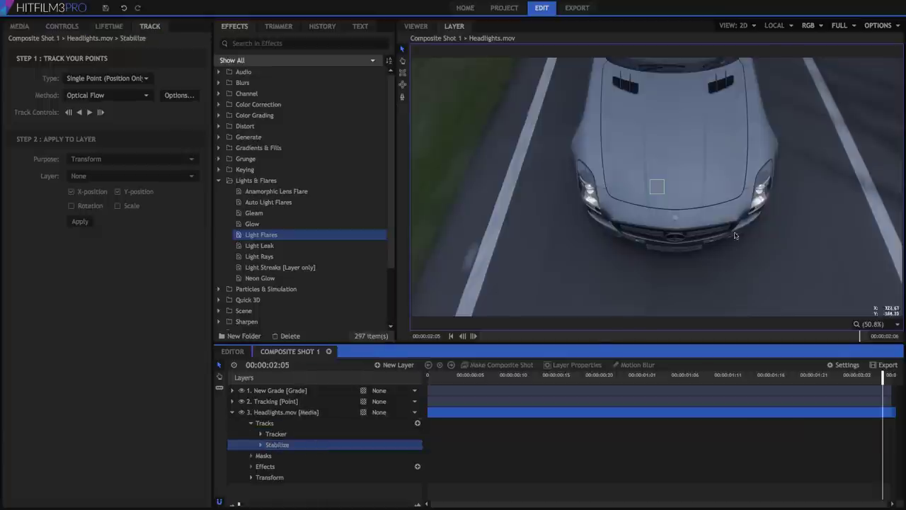
pyautogui.moveTo(657, 189); pyautogui.dragTo(592, 192)
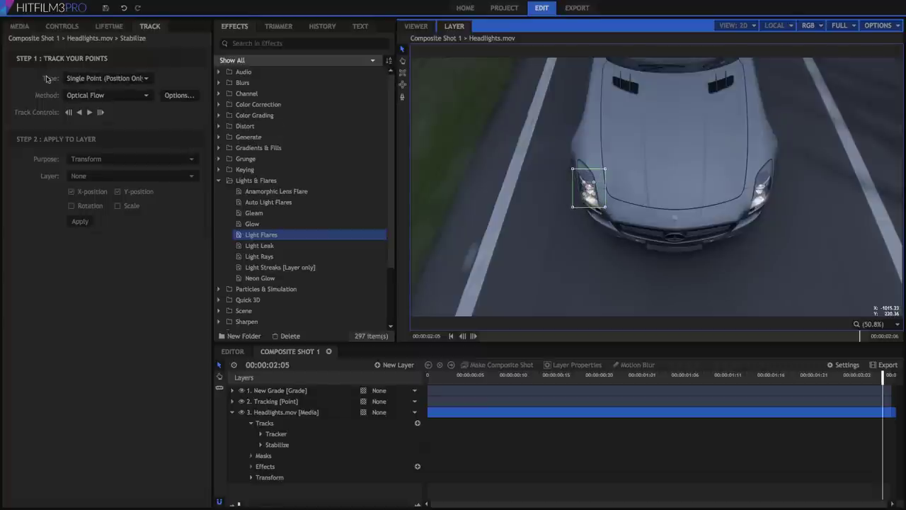
pyautogui.click(141, 81)
pyautogui.click(134, 87)
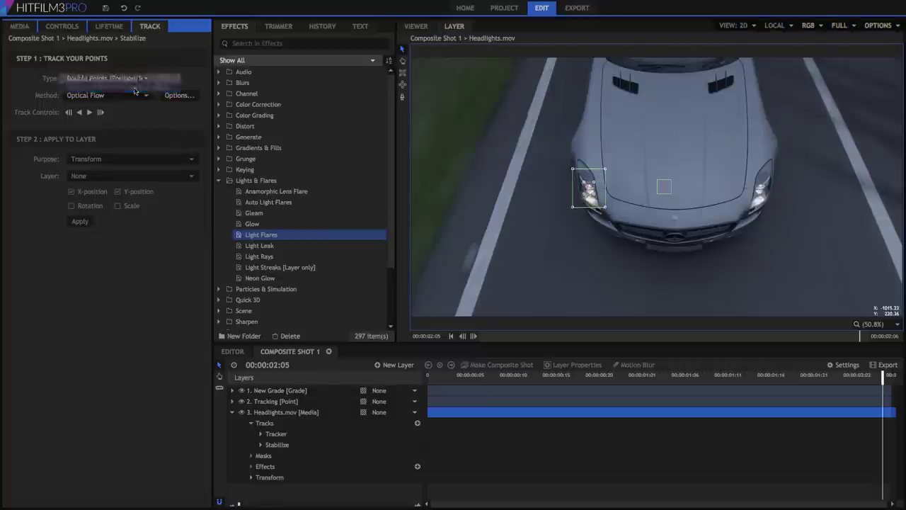
# Move the second track point onto the right headlight and track backward through the clip
pyautogui.click(665, 191)
pyautogui.moveTo(665, 191); pyautogui.dragTo(780, 210)
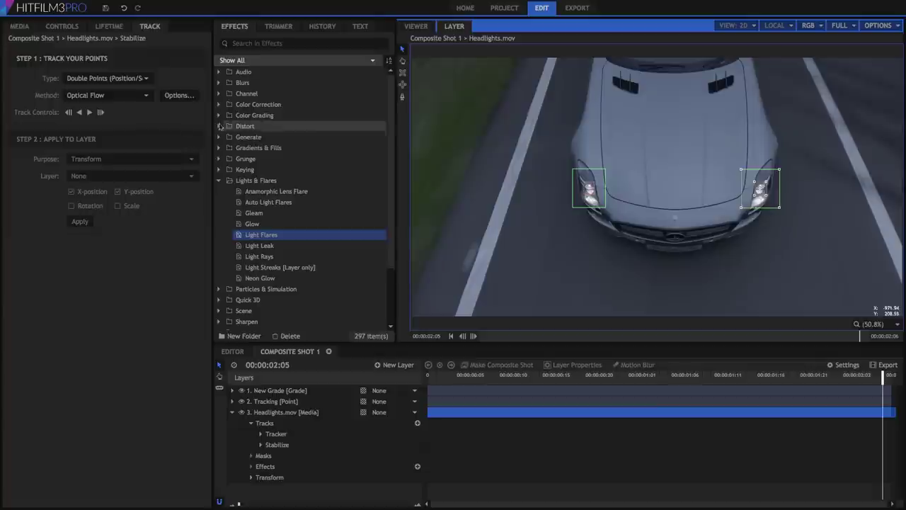
pyautogui.click(80, 114)
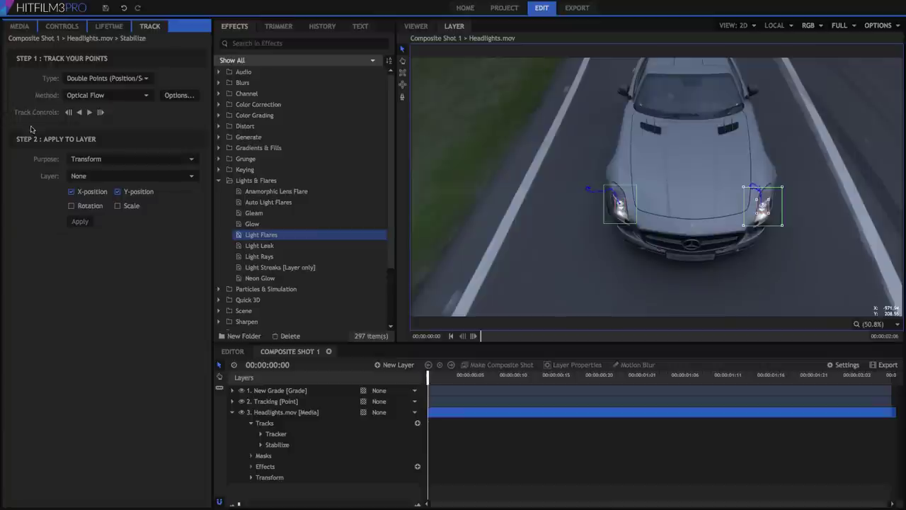
# Set the Stabilize track's purpose to Stabilize and apply it to Headlights.mov
pyautogui.click(118, 160)
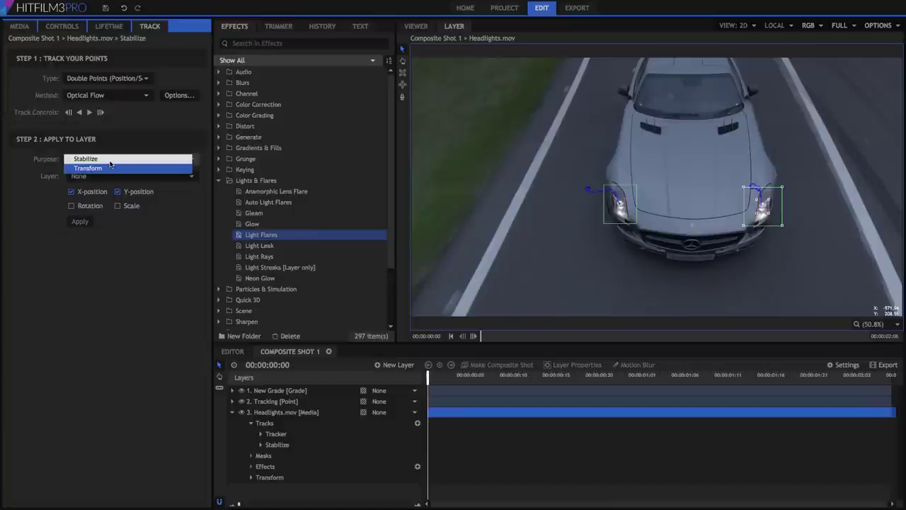
pyautogui.click(119, 159)
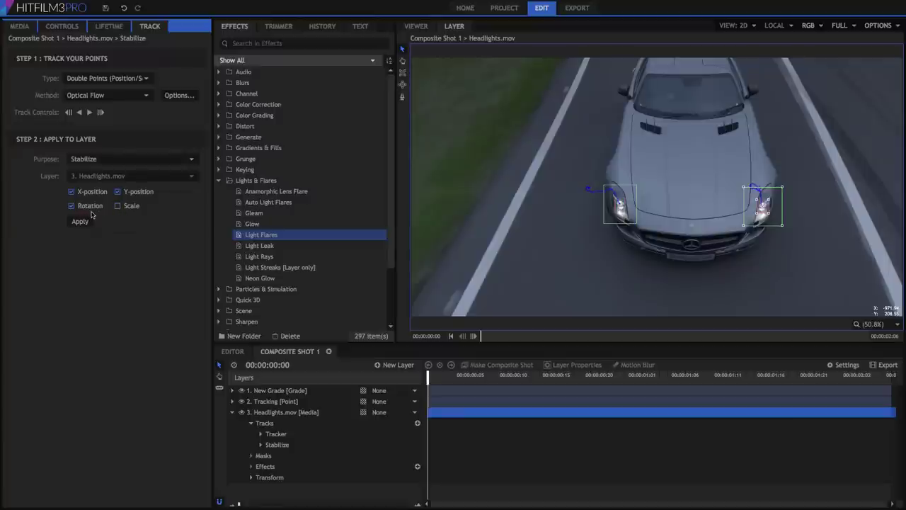
pyautogui.click(80, 221)
pyautogui.click(415, 26)
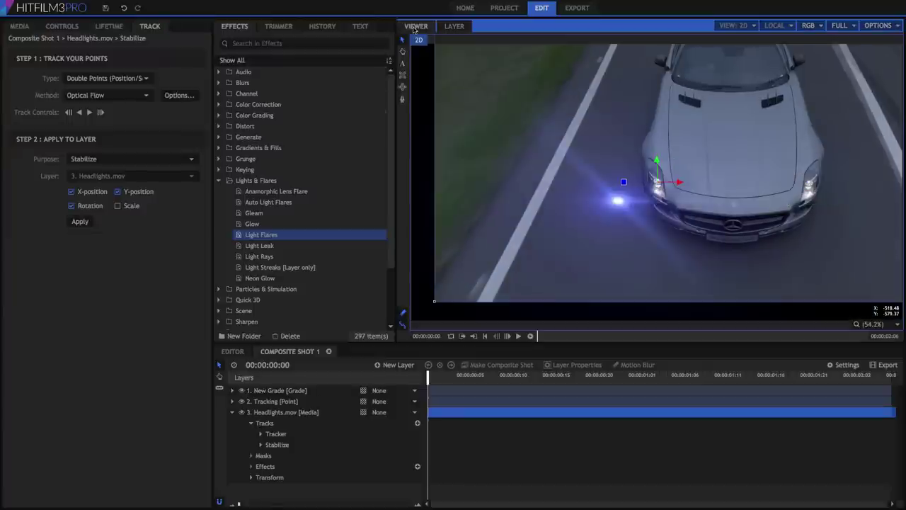
pyautogui.click(518, 336)
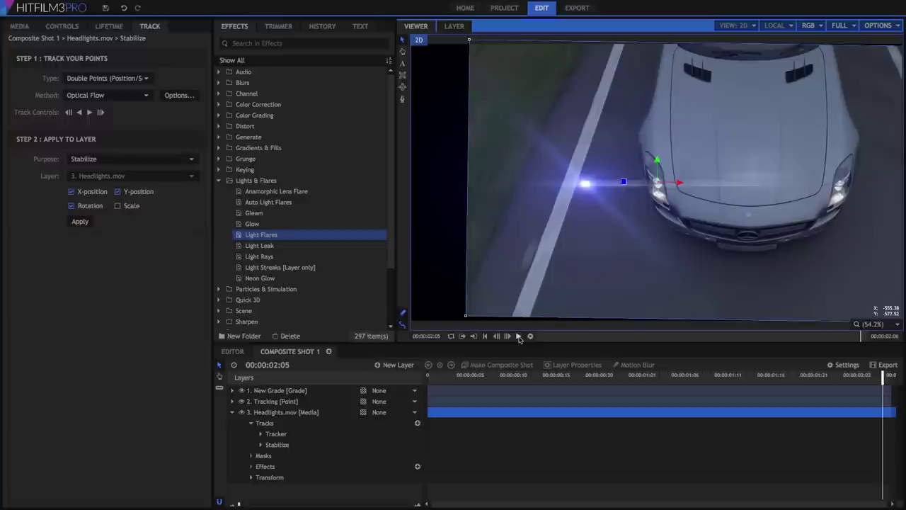
pyautogui.click(421, 383)
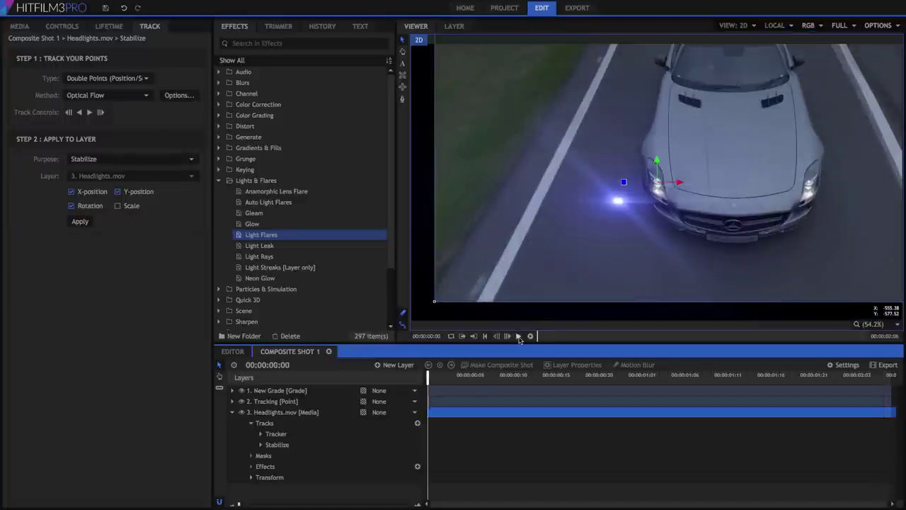
pyautogui.click(518, 337)
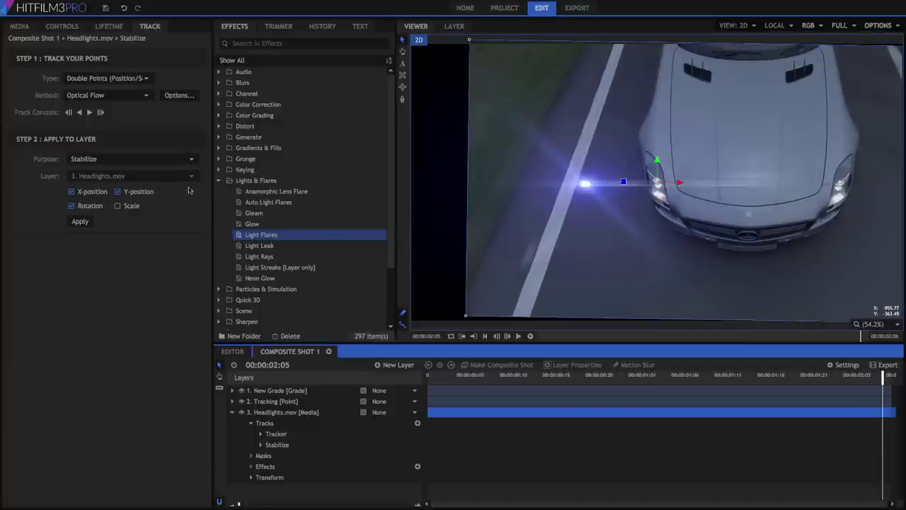
# Expand Headlights.mov's Transform controls, review the composite settings unchanged, and test the Scale property, leaving it at 100%
pyautogui.click(62, 26)
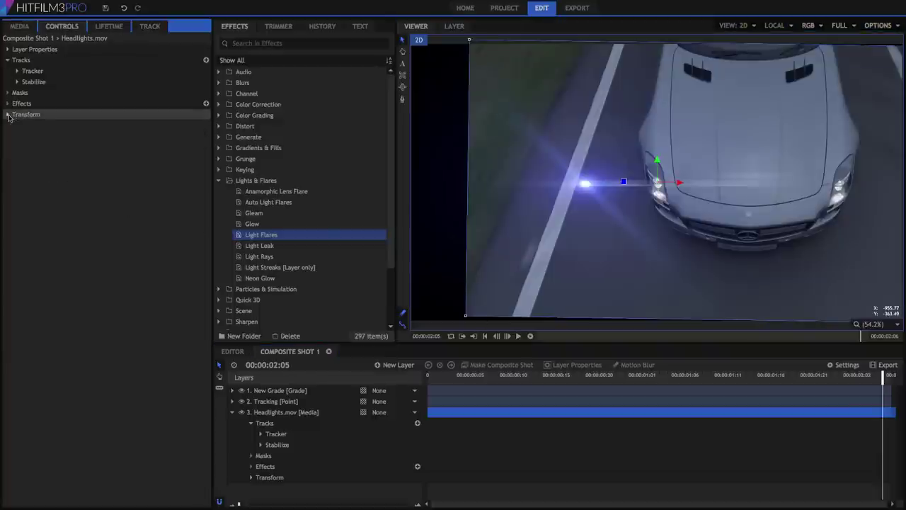
pyautogui.click(8, 115)
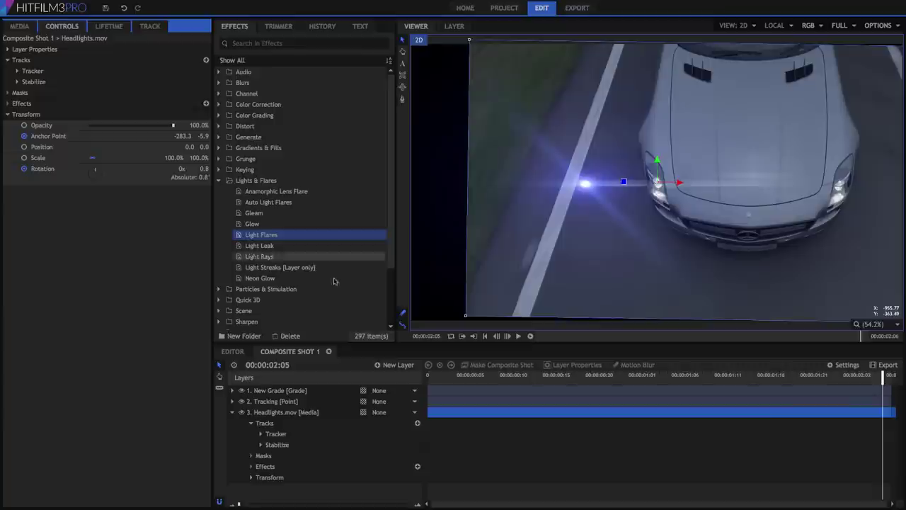
pyautogui.click(844, 365)
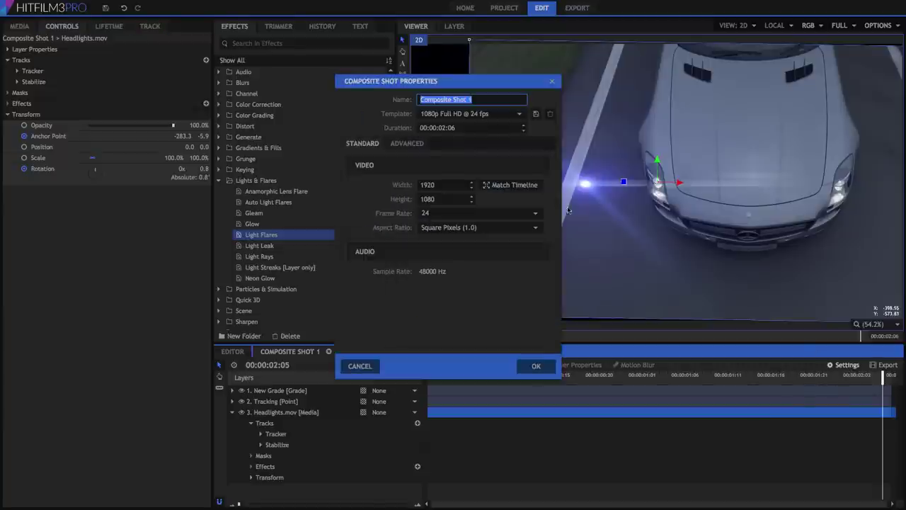
pyautogui.click(361, 366)
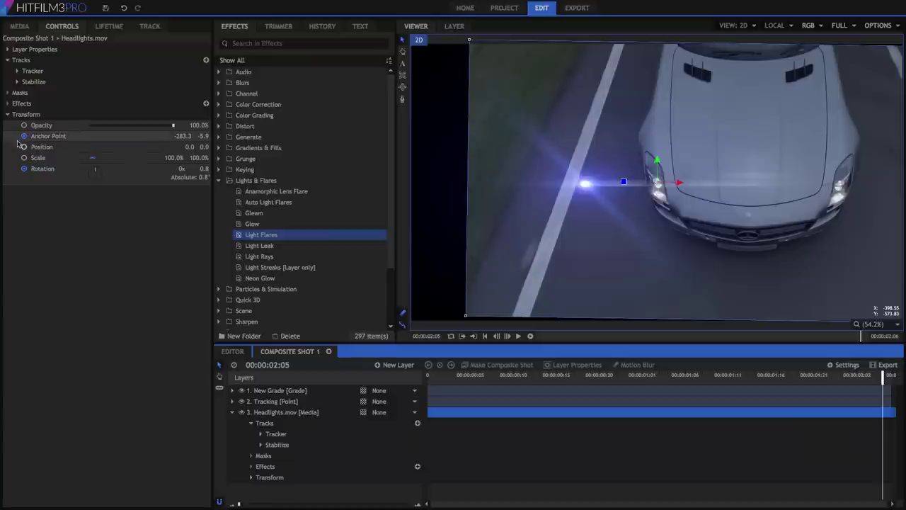
pyautogui.click(39, 158)
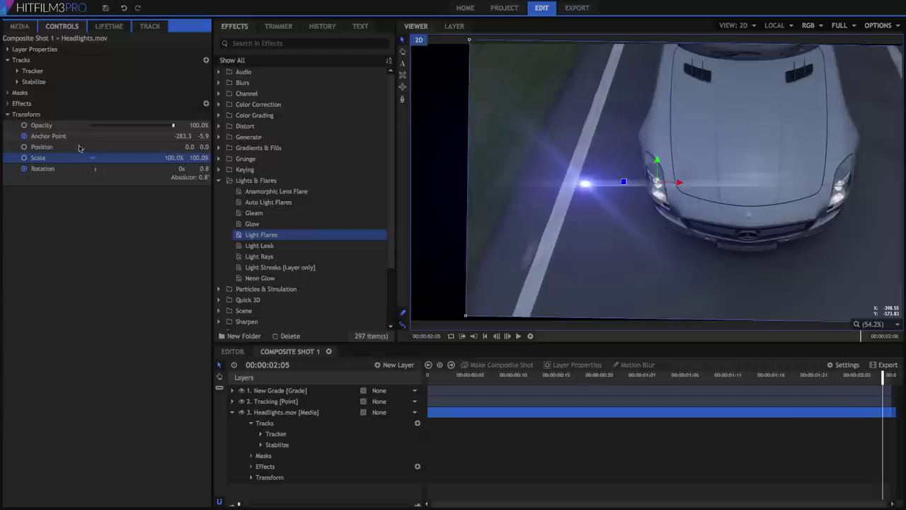
pyautogui.moveTo(186, 157)
pyautogui.mouseDown()
pyautogui.moveTo(212, 157)
pyautogui.moveTo(171, 156)
pyautogui.mouseUp()
# Add a new point layer and rename it 'Scale'
pyautogui.click(394, 365)
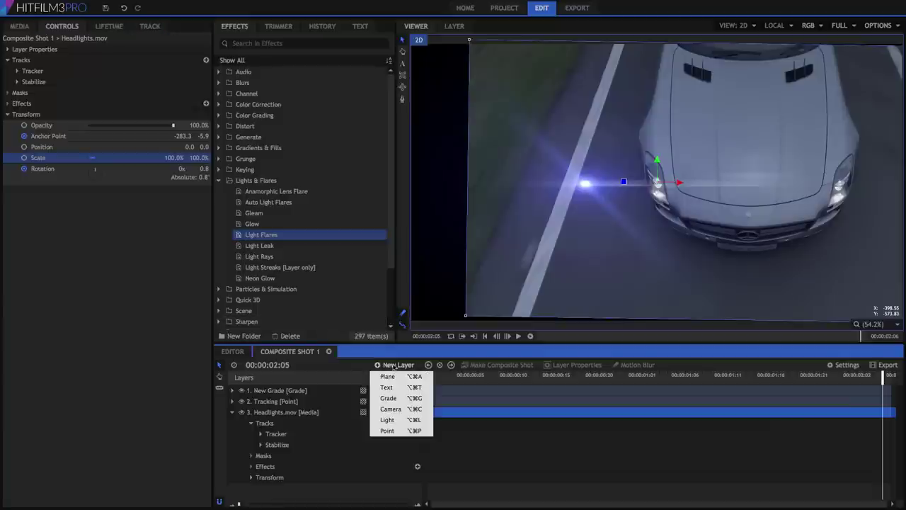
pyautogui.click(388, 430)
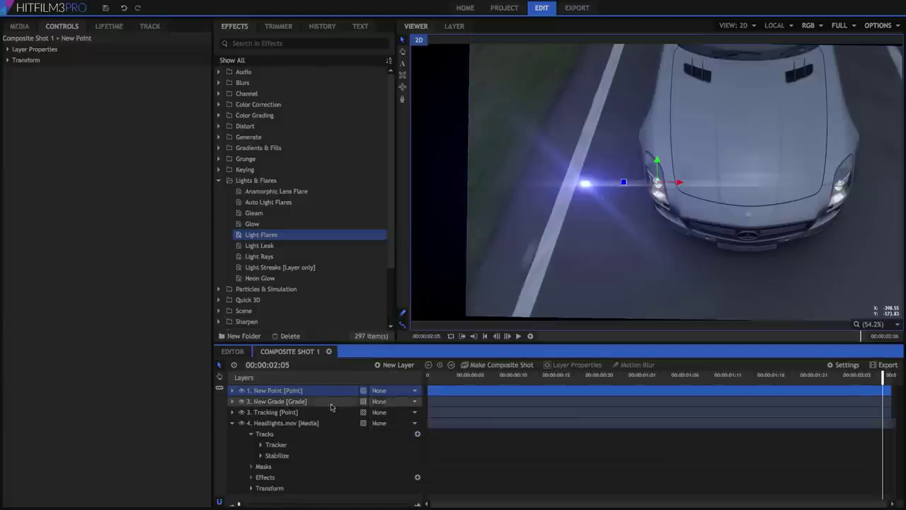
pyautogui.rightClick(276, 393)
pyautogui.click(298, 384)
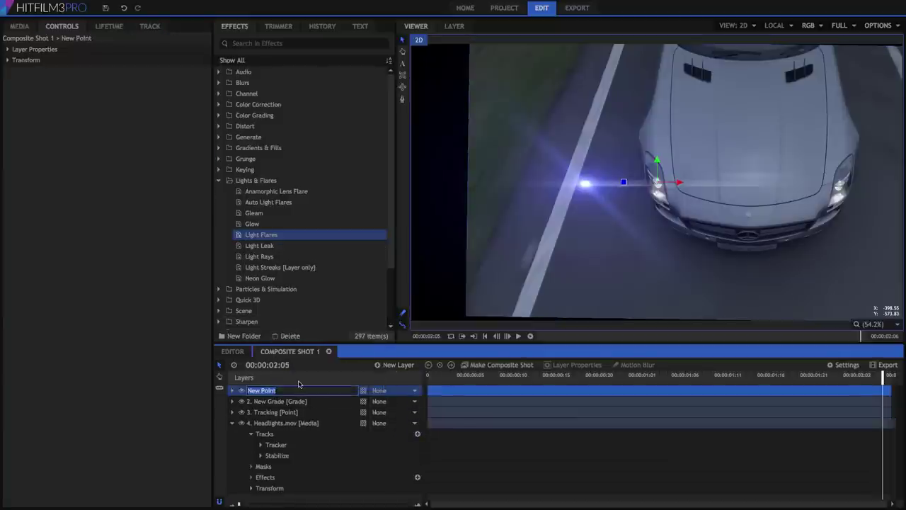
pyautogui.write('Scale')
pyautogui.press('Return')
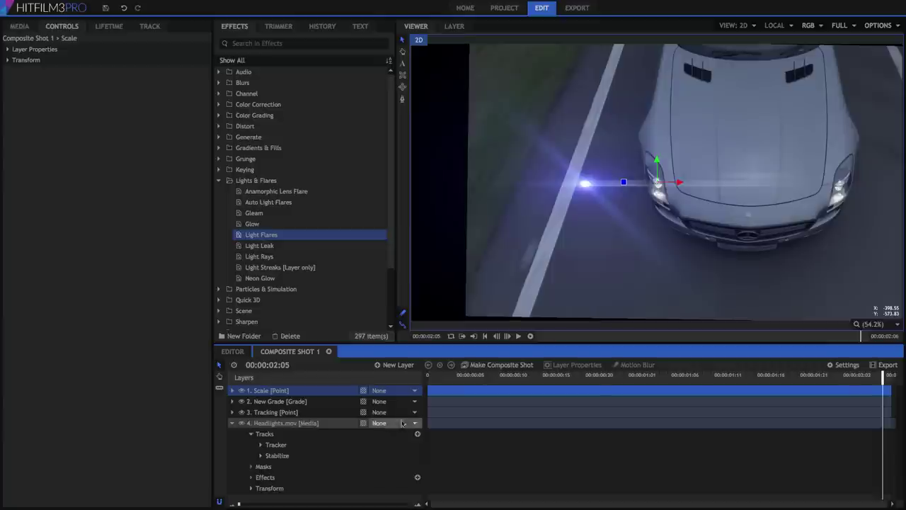
# Parent Headlights.mov to the Scale point, scale it to 116%, and shift Position X left to -369
pyautogui.click(414, 423)
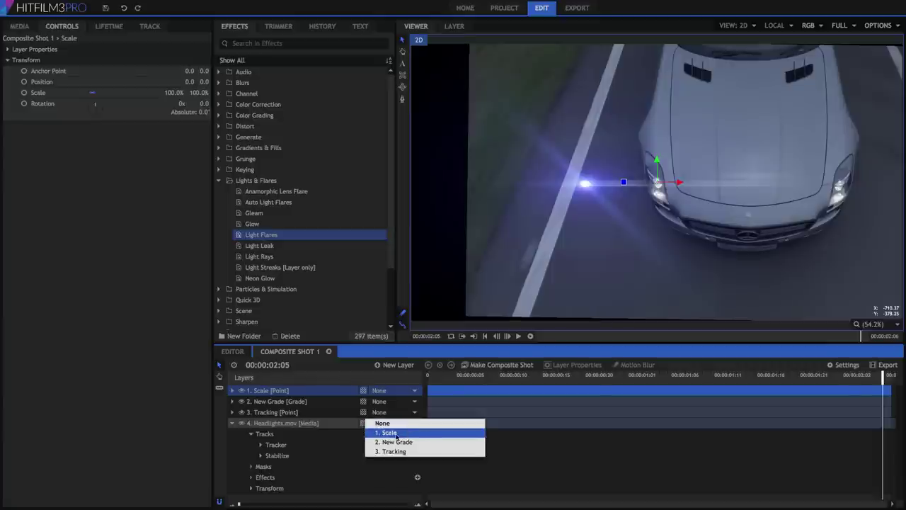
pyautogui.click(409, 432)
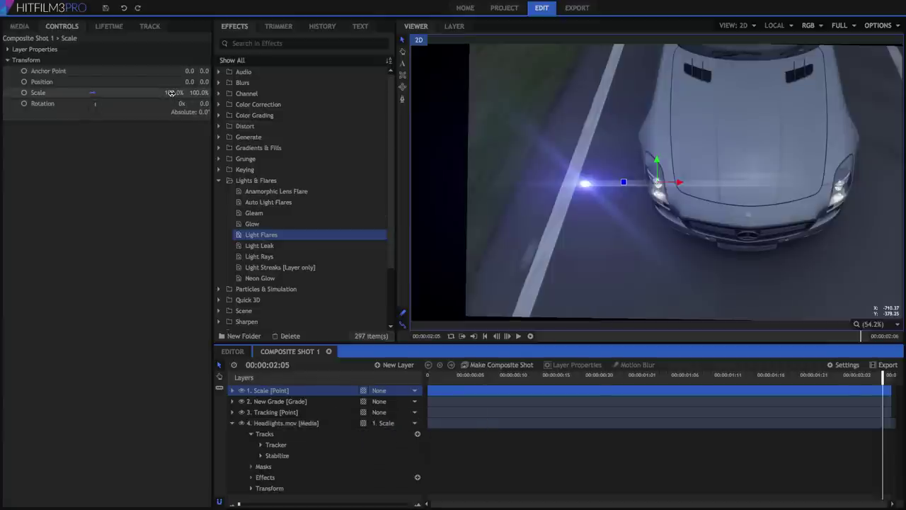
pyautogui.click(91, 92)
pyautogui.moveTo(91, 92); pyautogui.dragTo(170, 93)
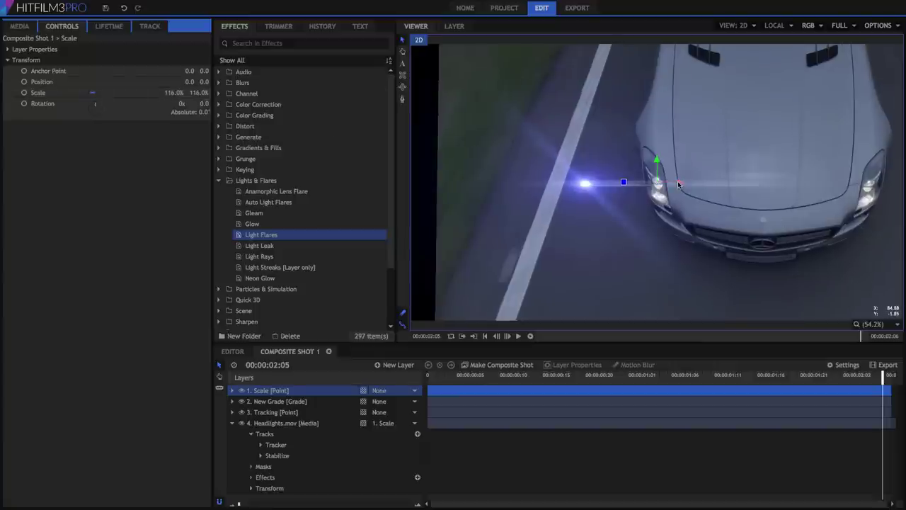
pyautogui.moveTo(678, 184); pyautogui.dragTo(585, 185)
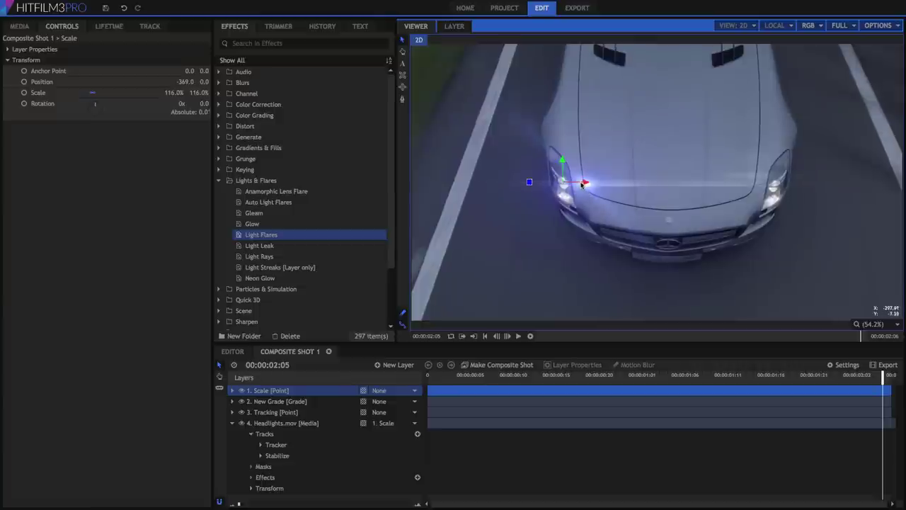
# Set the New Grade flare's Hotspot Use Layer to None and move its Center X to -365 over the headlight
pyautogui.click(518, 337)
pyautogui.click(288, 403)
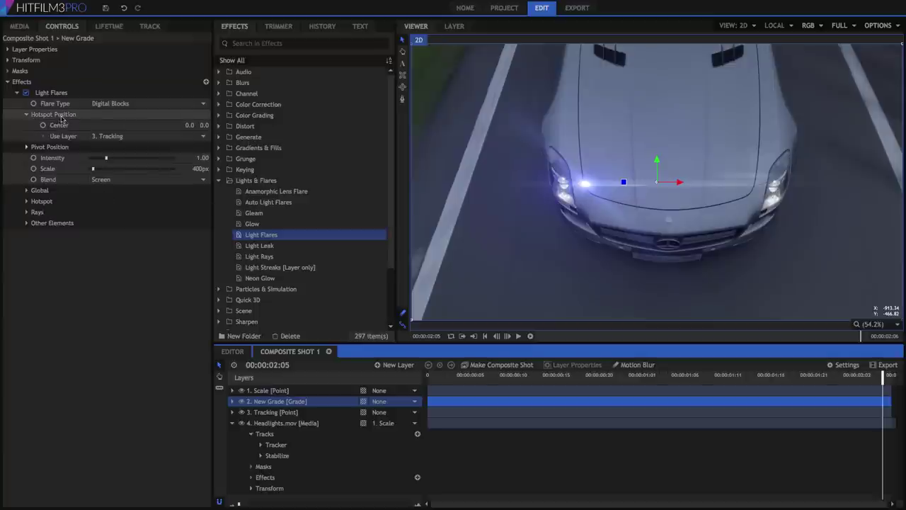
pyautogui.click(134, 139)
pyautogui.click(137, 139)
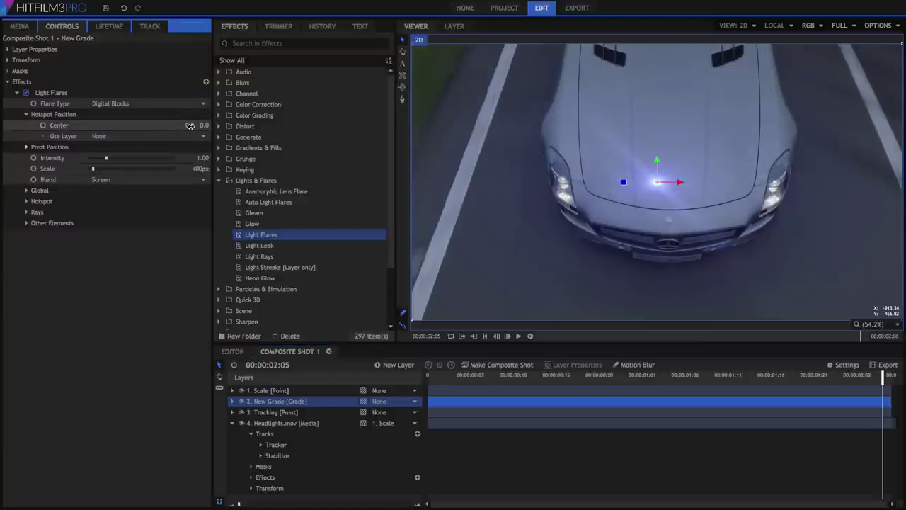
pyautogui.moveTo(190, 125); pyautogui.dragTo(94, 125)
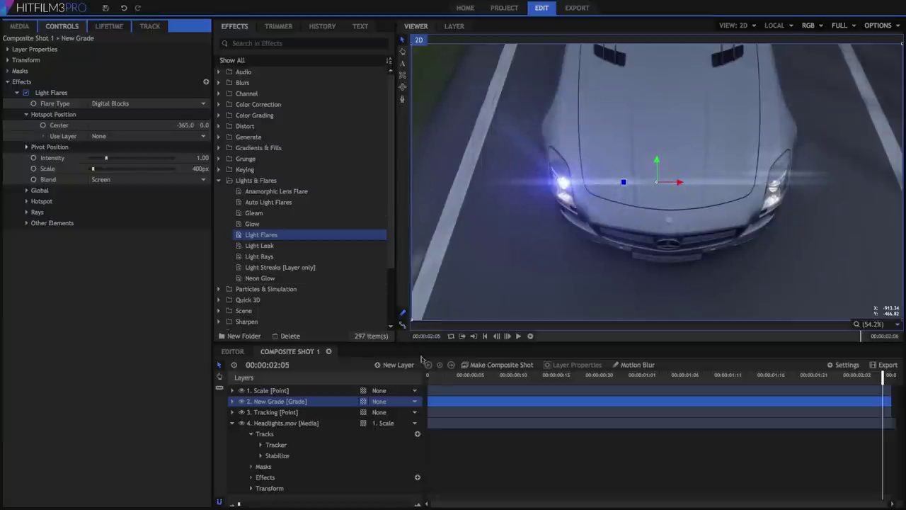
pyautogui.moveTo(454, 381); pyautogui.dragTo(428, 382)
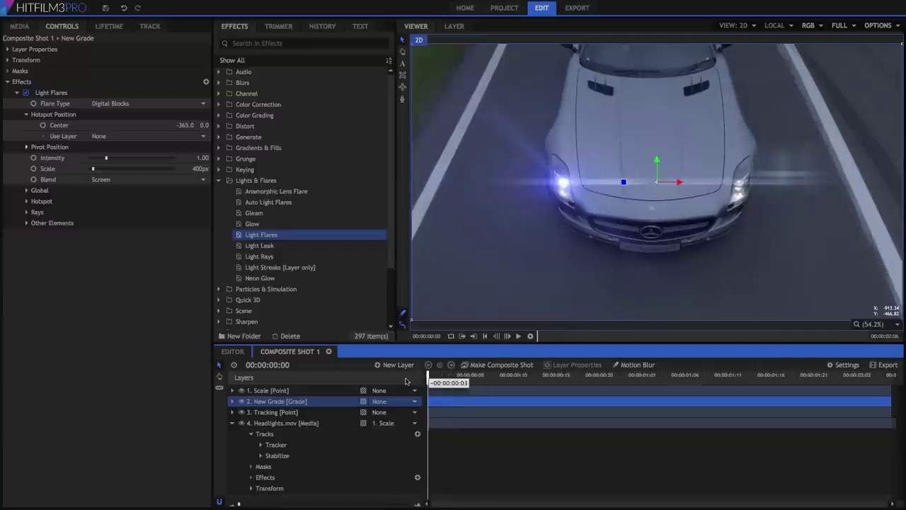
pyautogui.click(519, 337)
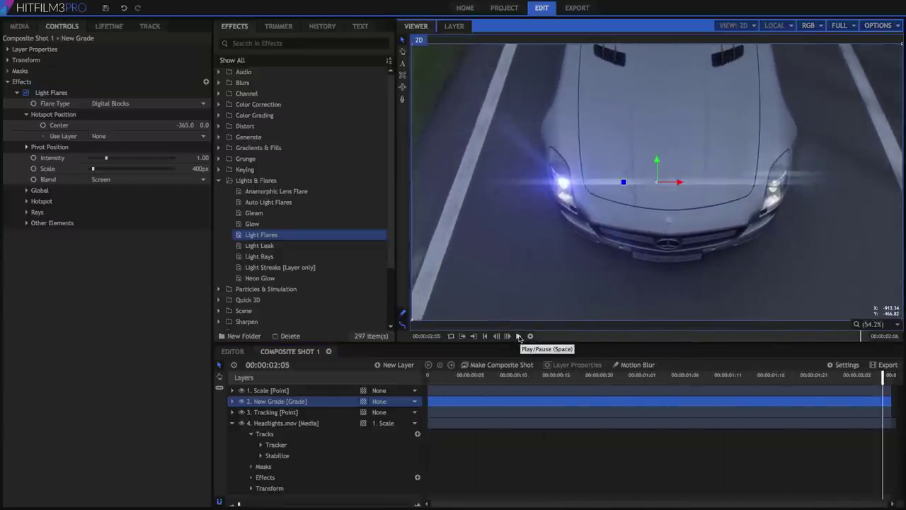
pyautogui.moveTo(883, 377); pyautogui.dragTo(424, 400)
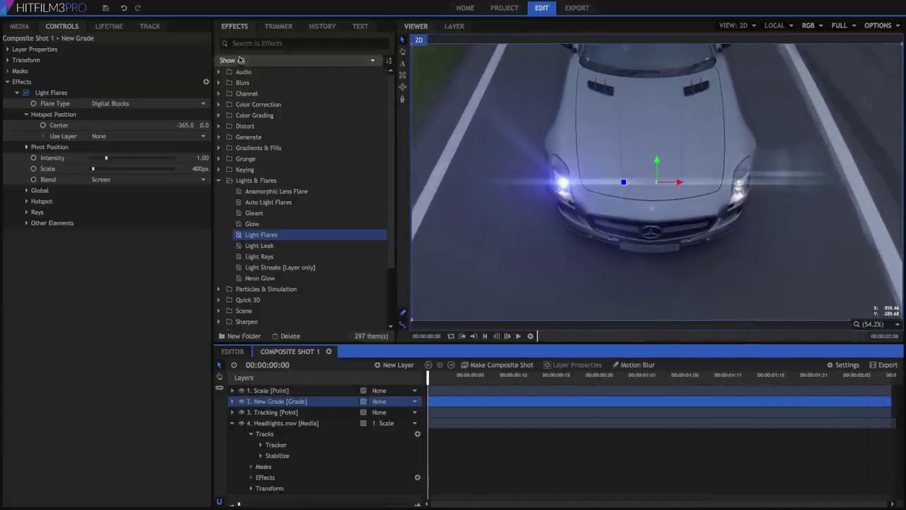
pyautogui.click(241, 27)
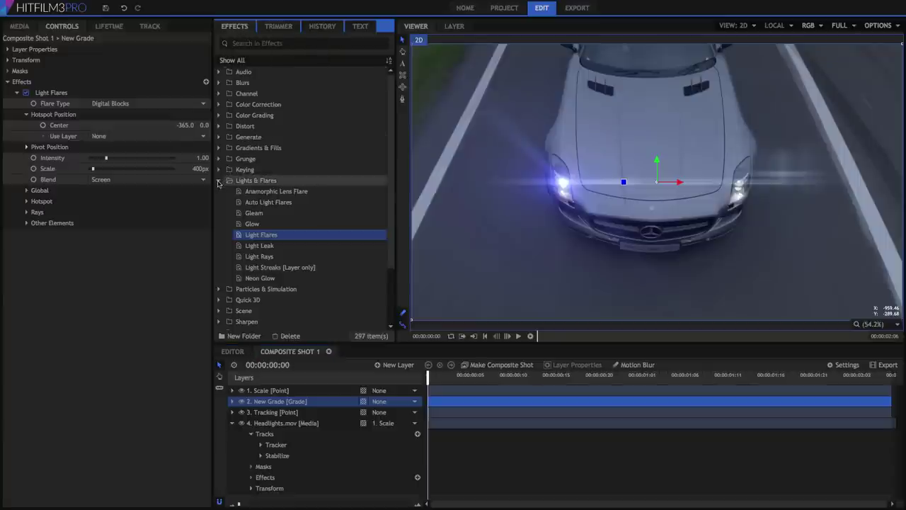
pyautogui.click(245, 182)
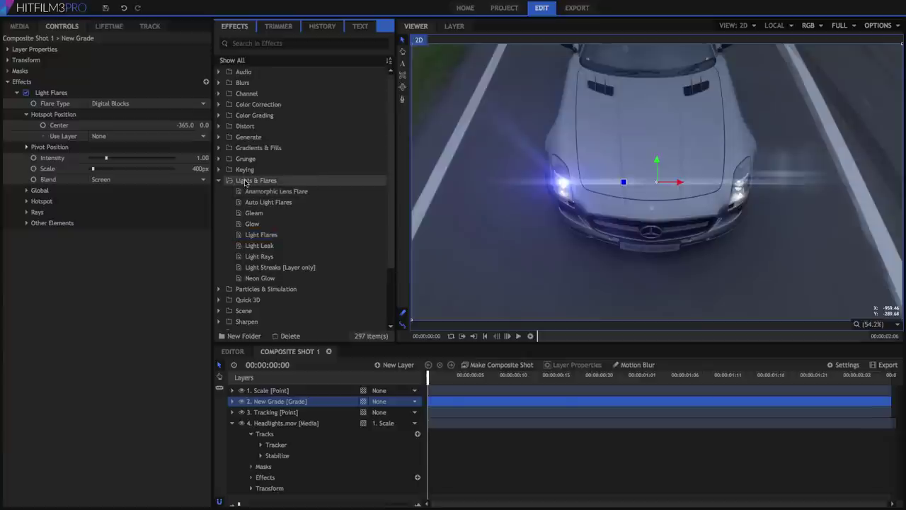